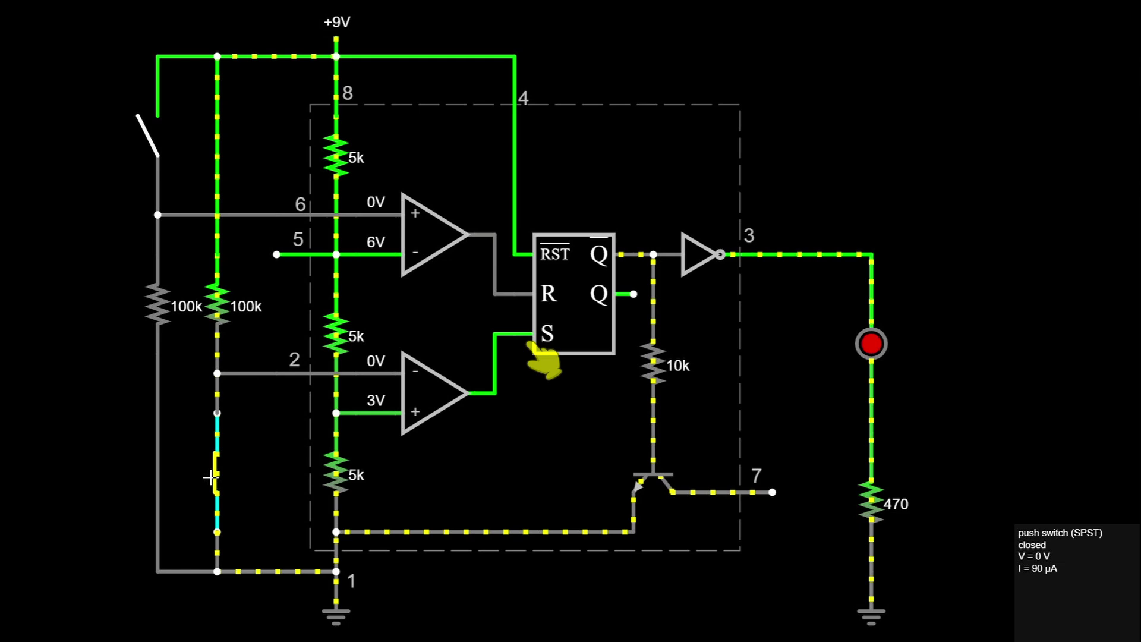
Release the trigger switch to latch the LED on, then press and release the reset switch to turn it off
{"action": "left_click_drag", "start_coordinate": [211, 477], "coordinate": [211, 477]}
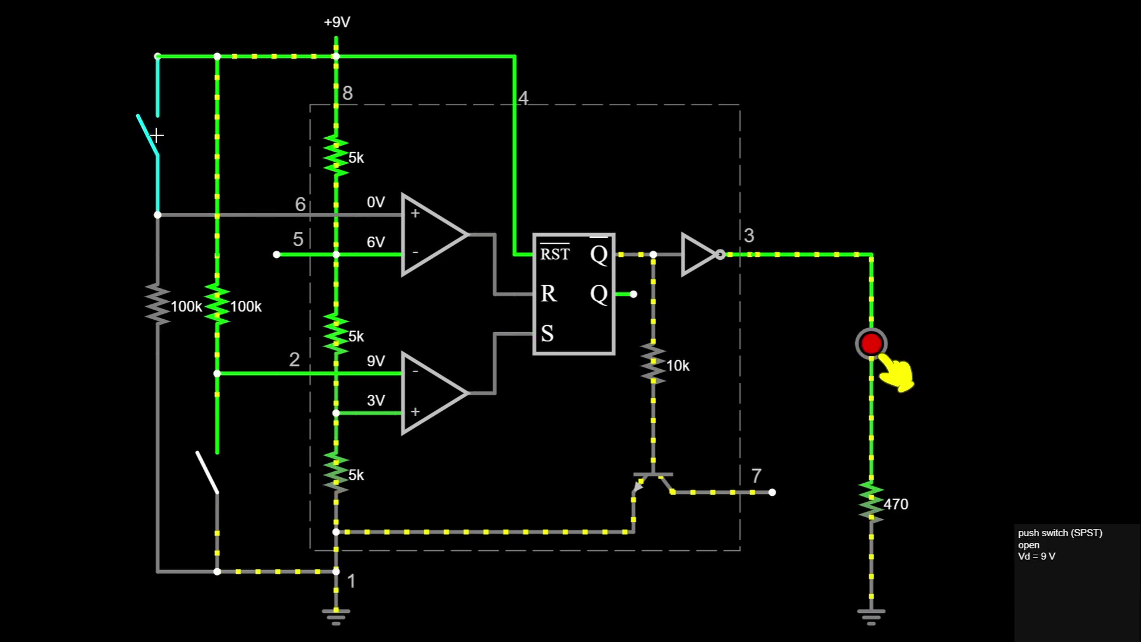
{"action": "left_click_drag", "start_coordinate": [143, 140], "coordinate": [142, 140]}
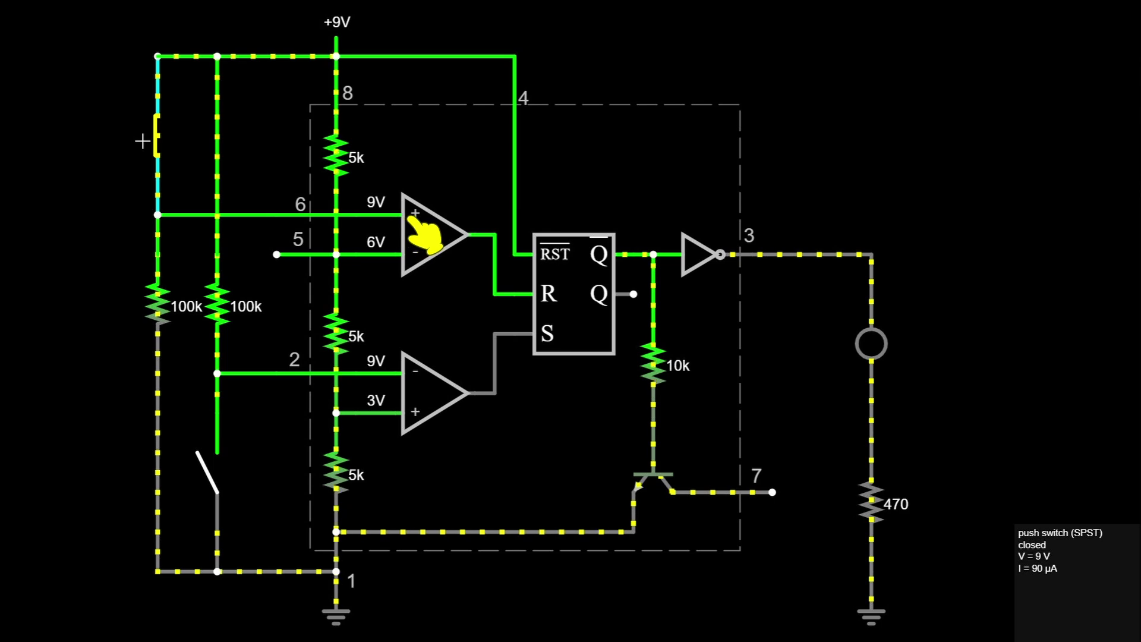
{"action": "left_click_drag", "start_coordinate": [143, 141], "coordinate": [143, 141]}
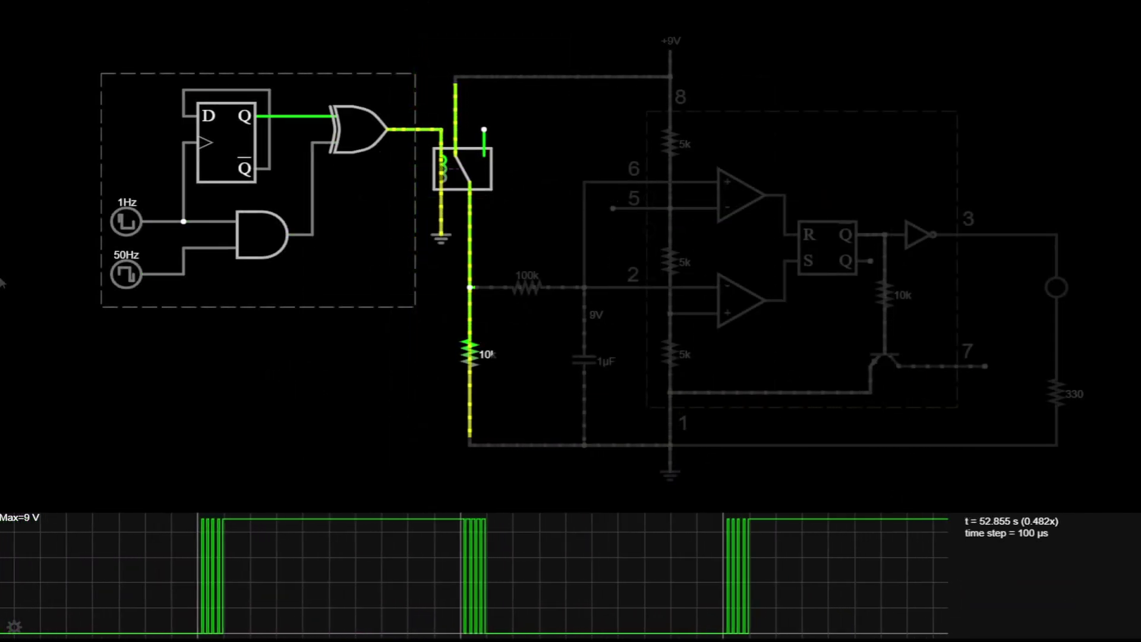
Add the capacitor node and 555 output voltages to the existing scope, and remove the digital trace
{"action": "mouse_move", "coordinate": [586, 313]}
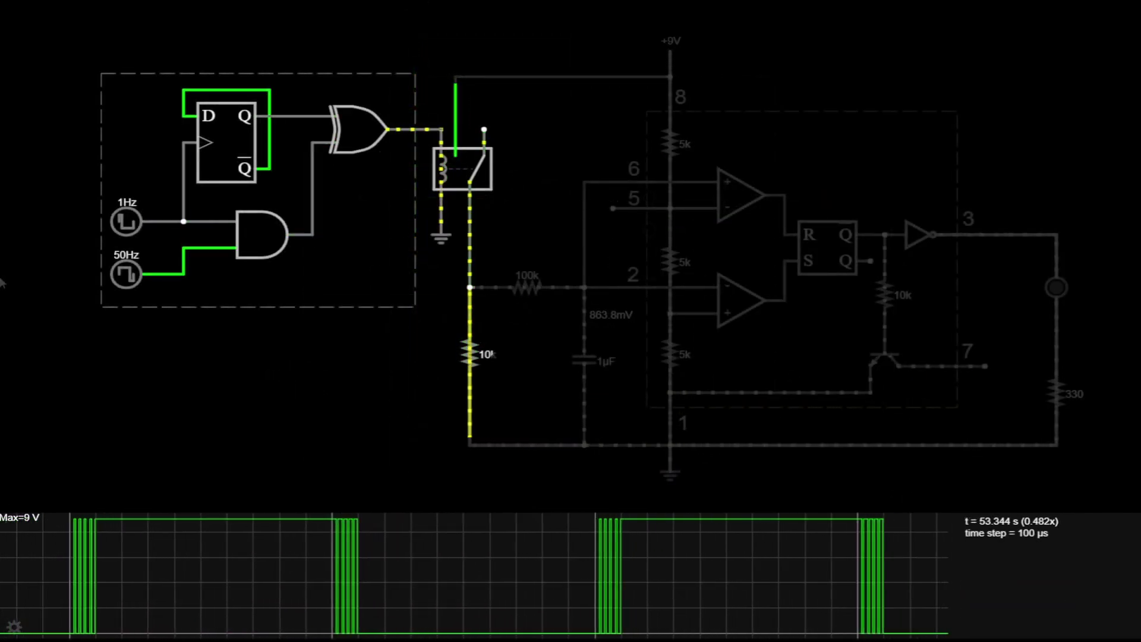
{"action": "right_click", "coordinate": [586, 310]}
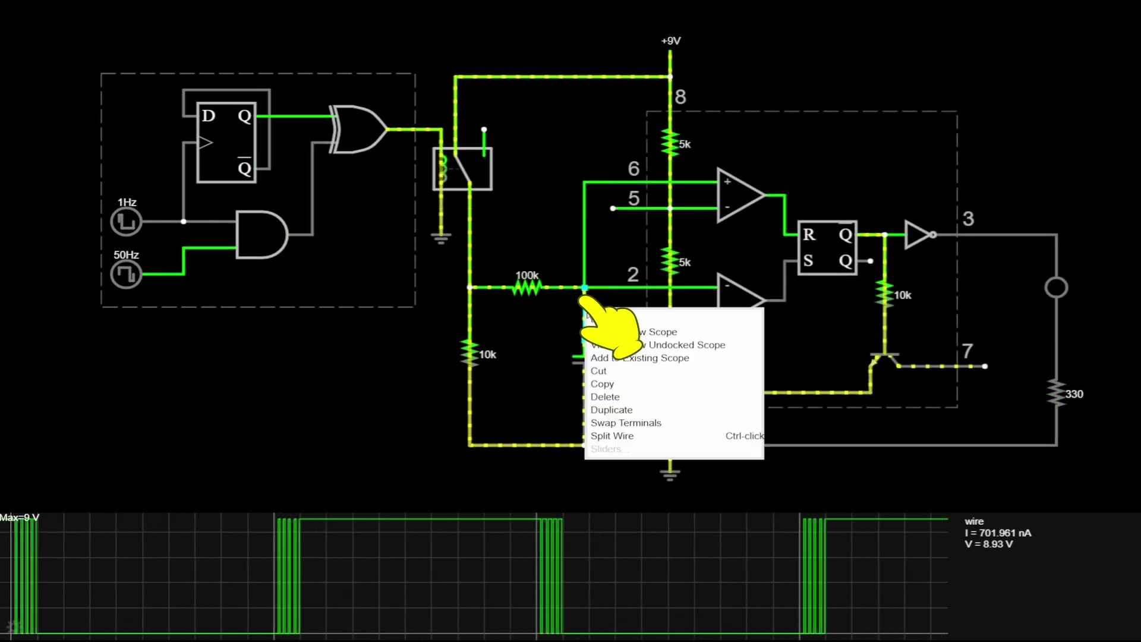
{"action": "left_click", "coordinate": [629, 357]}
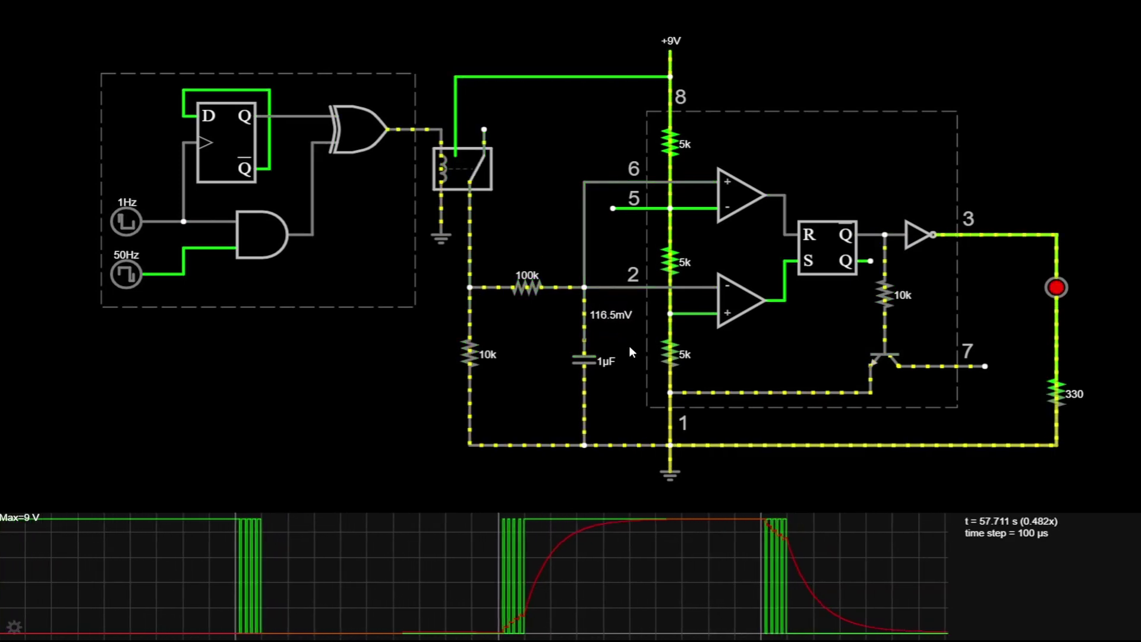
{"action": "right_click", "coordinate": [1020, 236]}
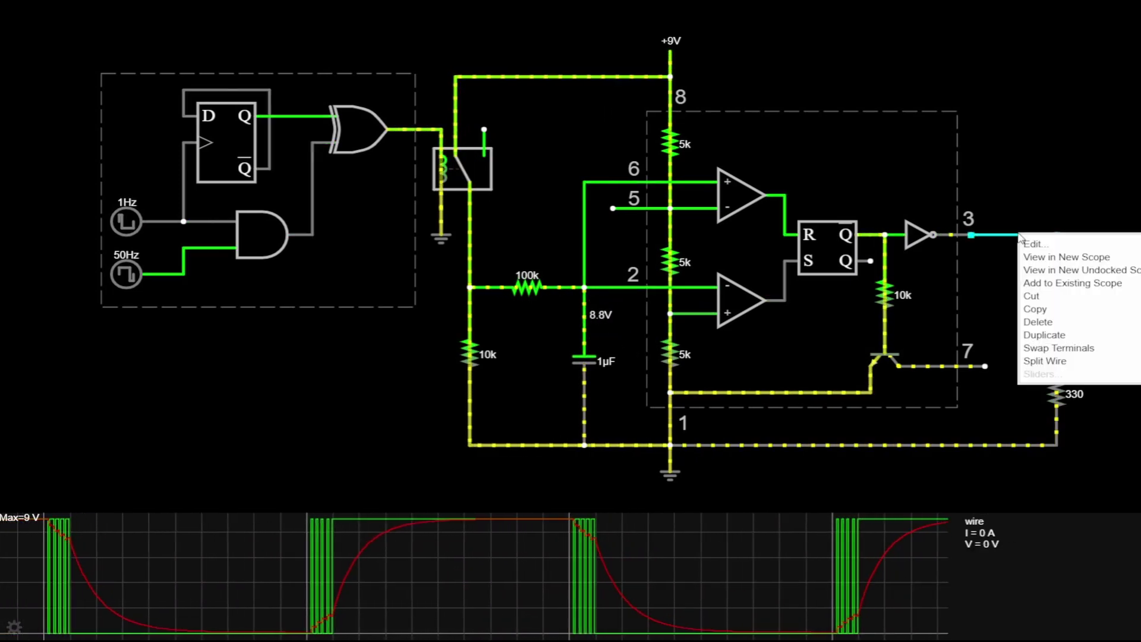
{"action": "left_click", "coordinate": [1044, 284]}
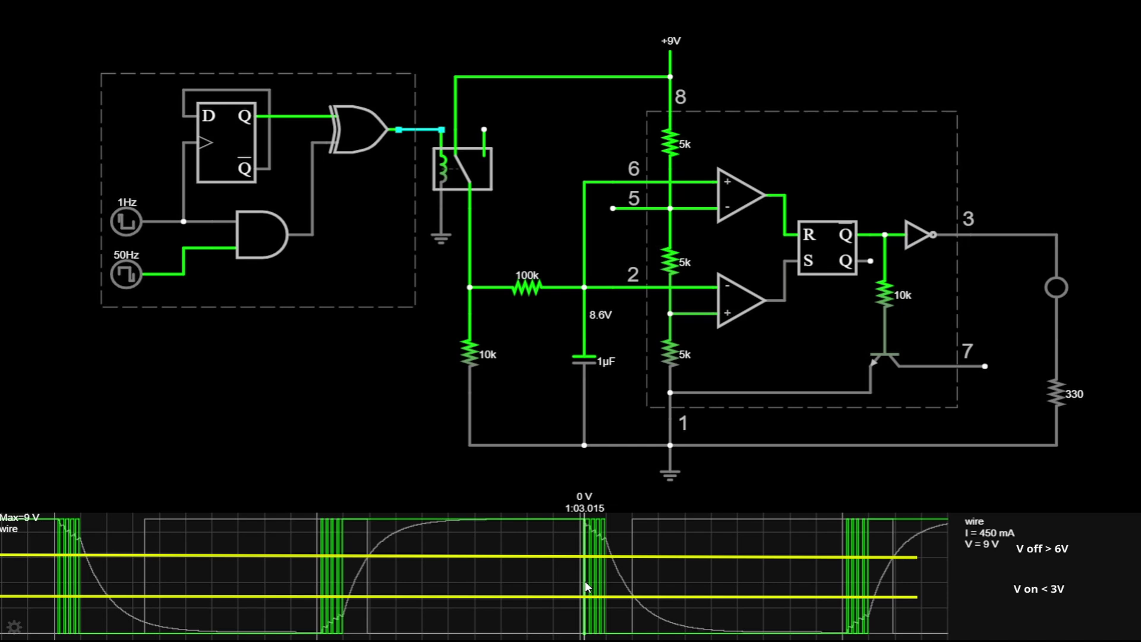
{"action": "right_click", "coordinate": [586, 586]}
{"action": "left_click", "coordinate": [619, 586]}
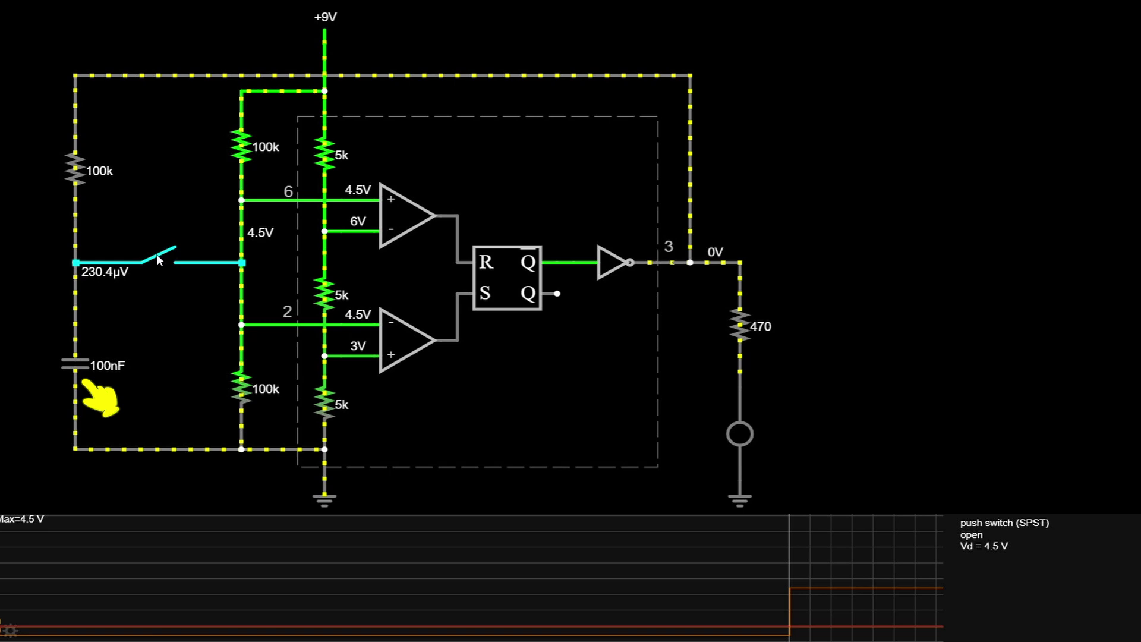
Press the single push button twice, toggling the LED on and then back off
{"action": "left_click", "coordinate": [157, 255]}
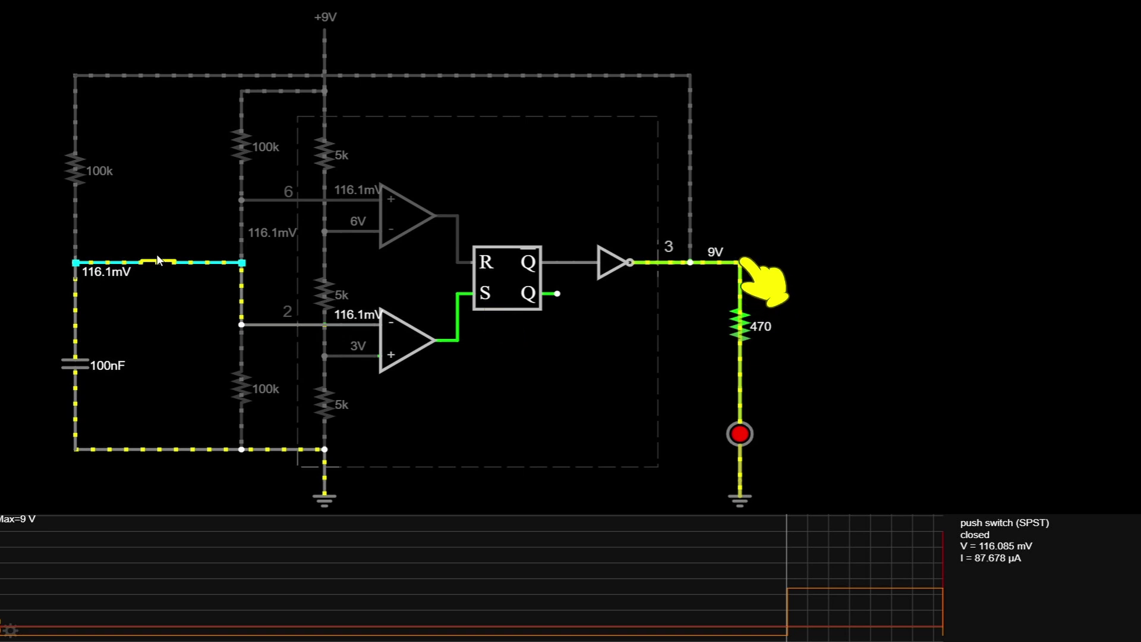
{"action": "left_click_drag", "start_coordinate": [158, 260], "coordinate": [158, 259]}
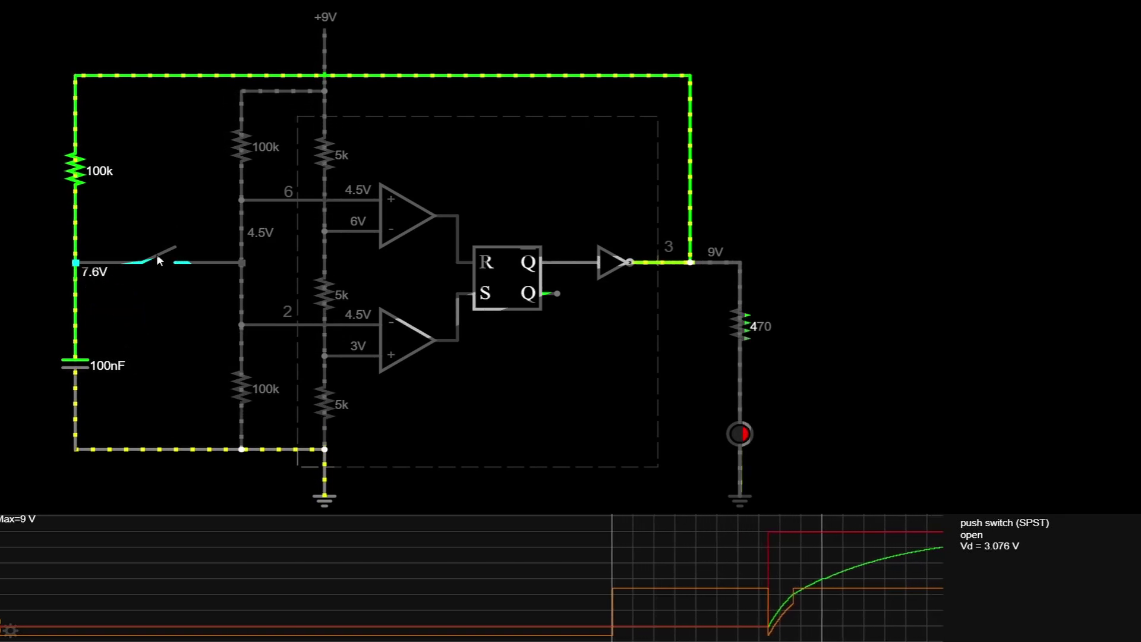
{"action": "left_click_drag", "start_coordinate": [158, 257], "coordinate": [157, 256]}
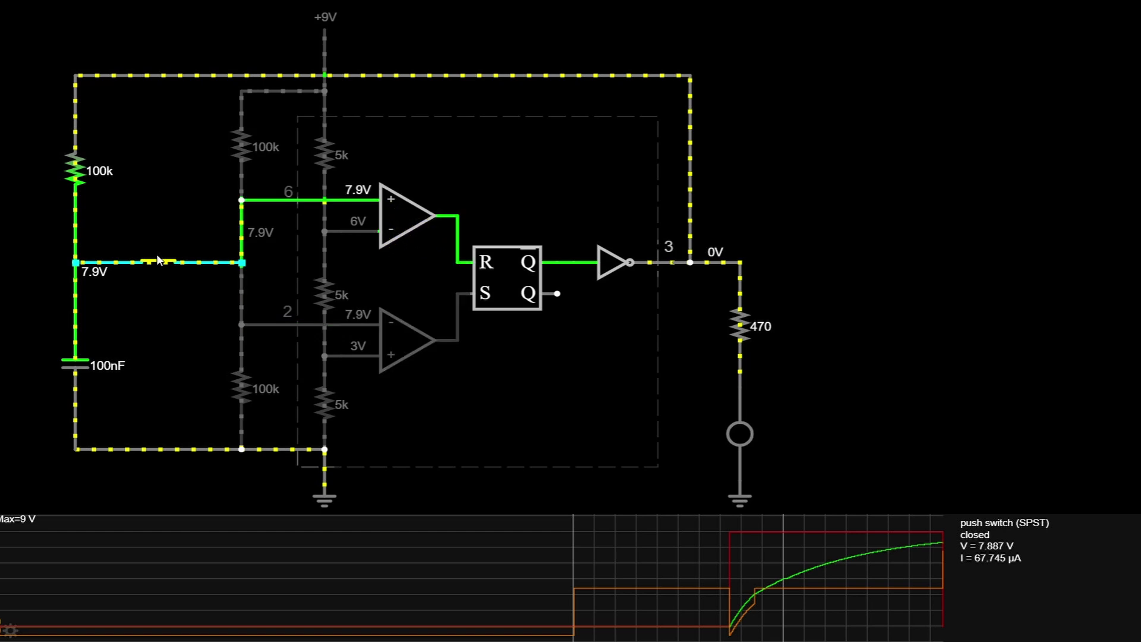
{"action": "left_click_drag", "start_coordinate": [157, 260], "coordinate": [158, 260]}
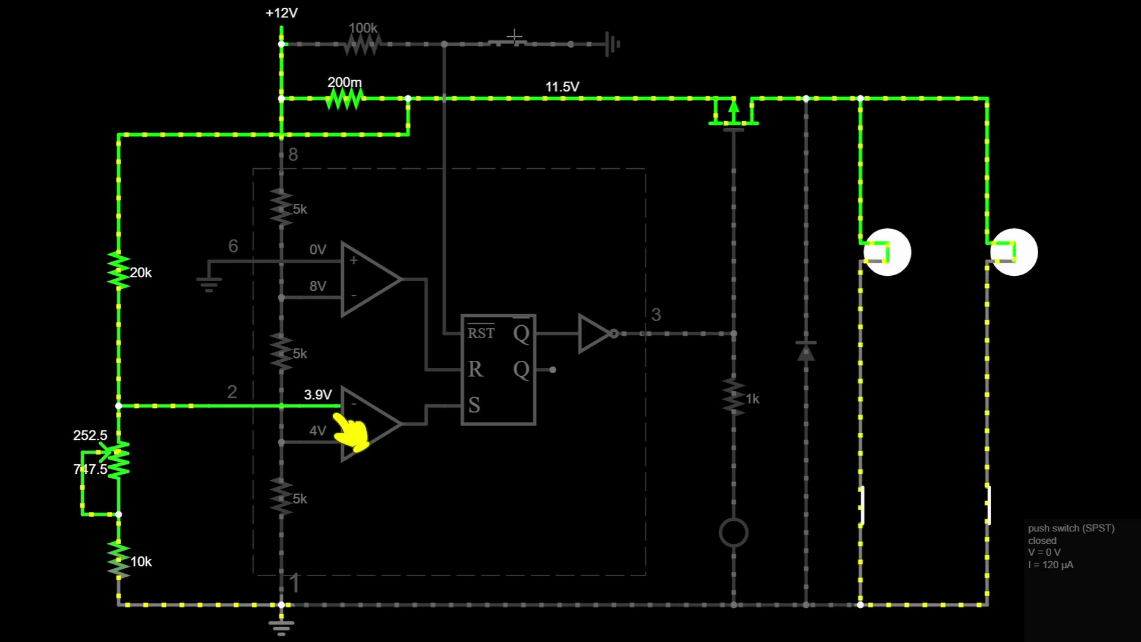
Switch on the second lamp to trip the fuse, disconnect the right lamp, then press reset
{"action": "left_click", "coordinate": [515, 37]}
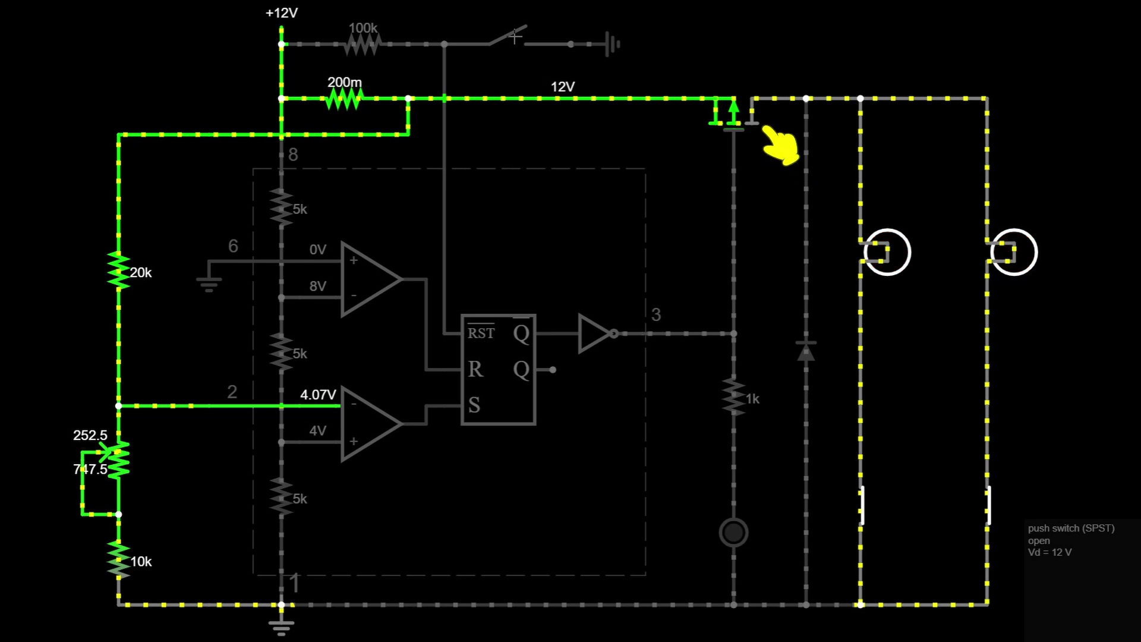
{"action": "left_click", "coordinate": [998, 515]}
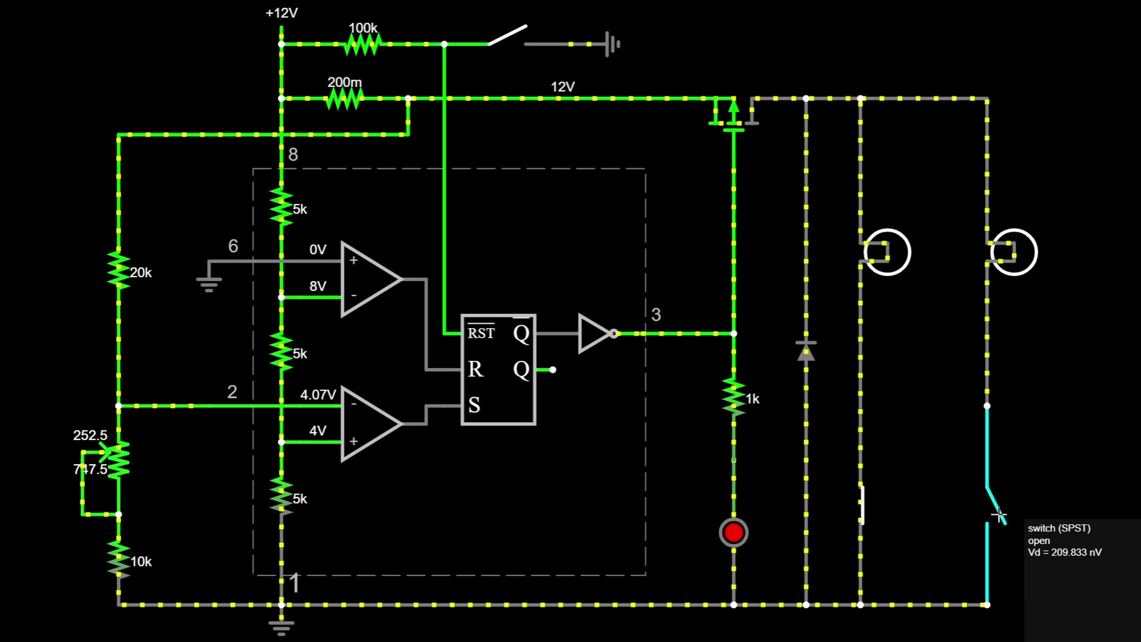
{"action": "left_click", "coordinate": [505, 41]}
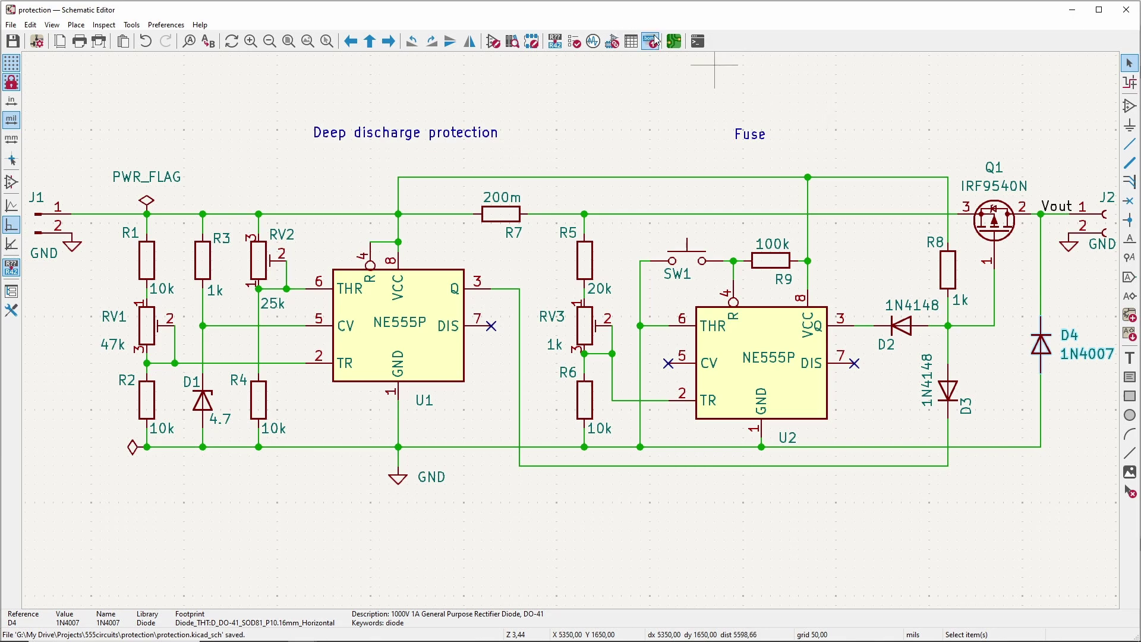
Open the protection board in the PCB Editor and upload it to PCBWay for a quote
{"action": "left_click", "coordinate": [674, 41]}
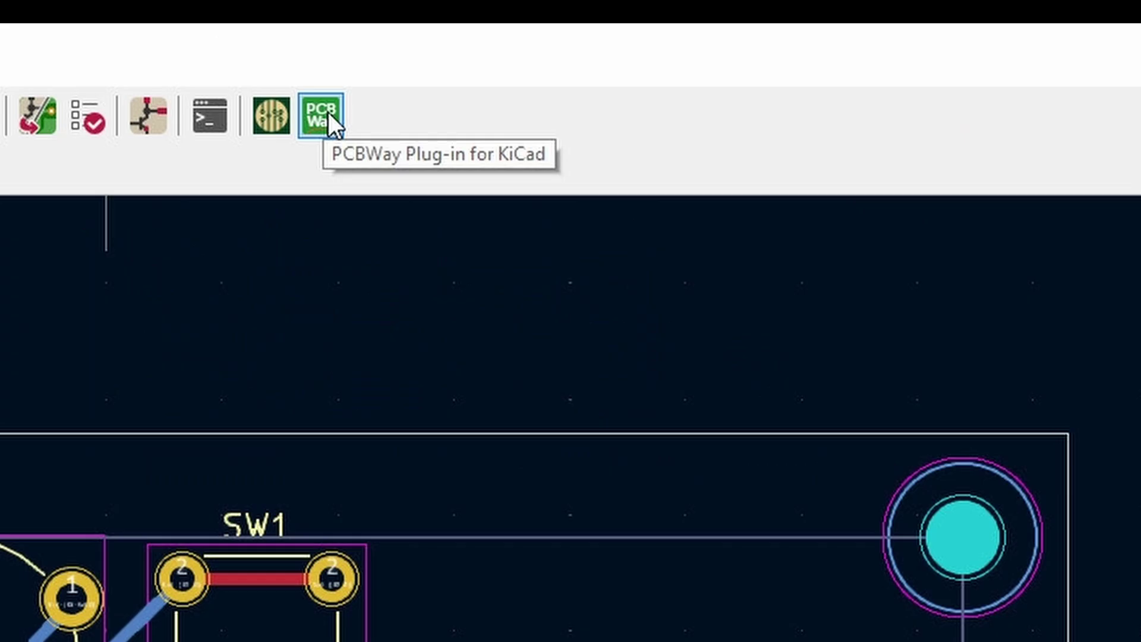
{"action": "left_click", "coordinate": [328, 111]}
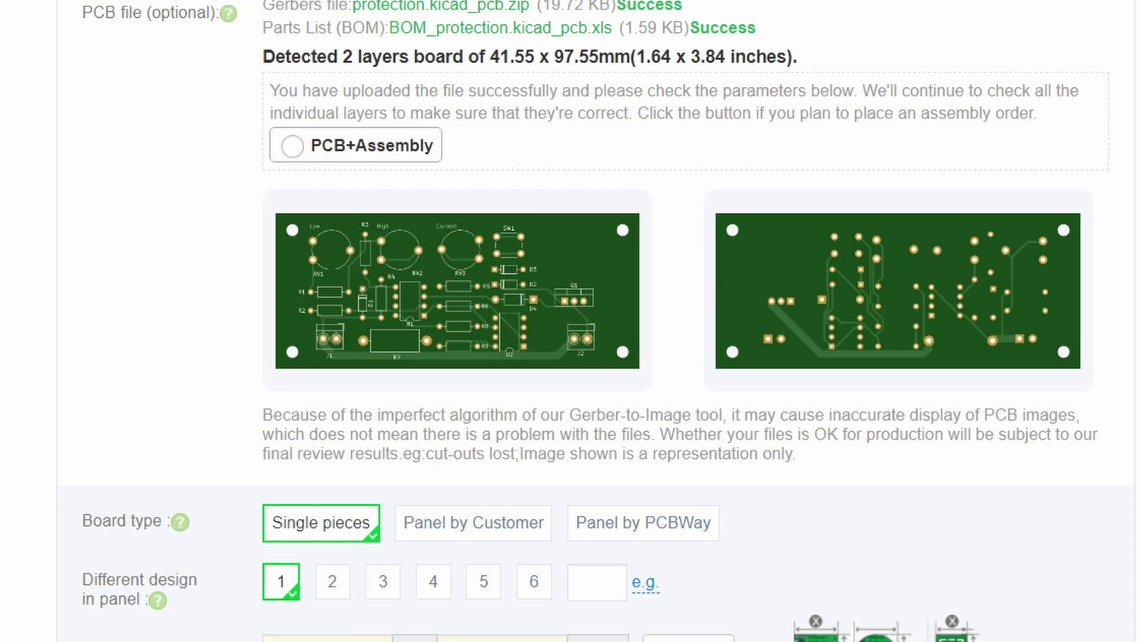
{"action": "scroll", "coordinate": [570, 321], "scroll_direction": "down", "scroll_amount": 8}
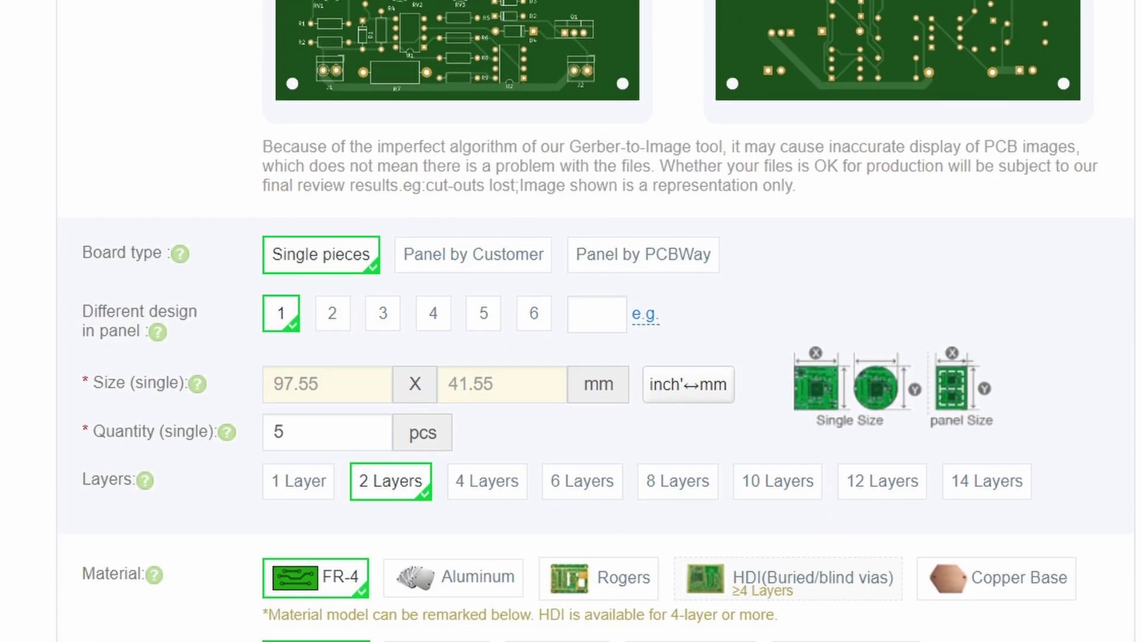
{"action": "scroll", "coordinate": [571, 321], "scroll_direction": "down", "scroll_amount": 6}
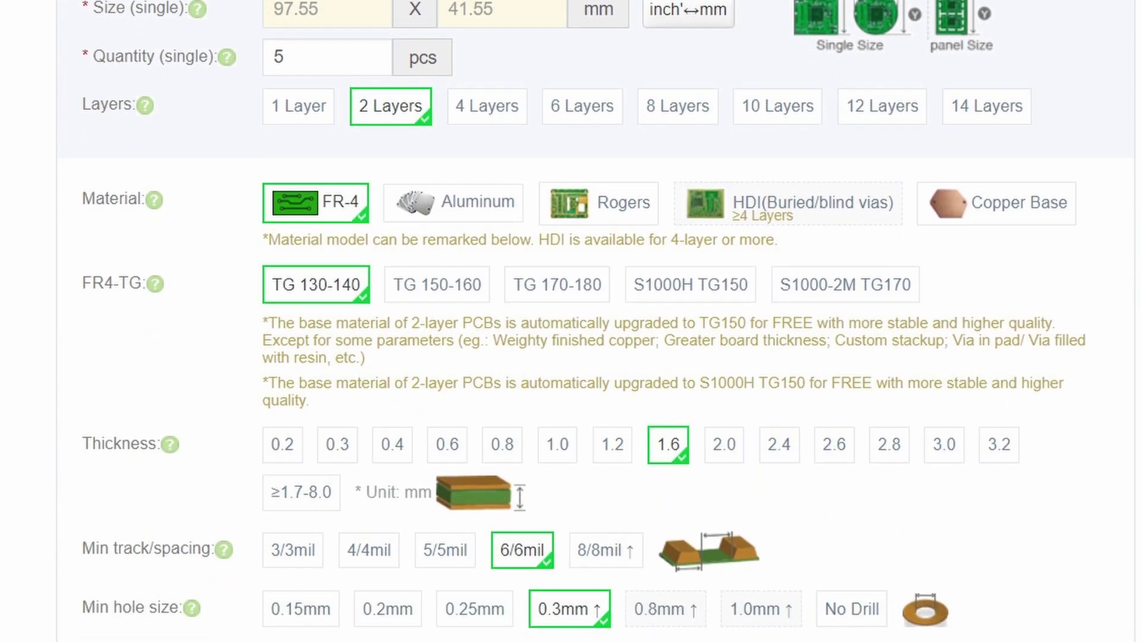
{"action": "scroll", "coordinate": [570, 321], "scroll_direction": "down", "scroll_amount": 6}
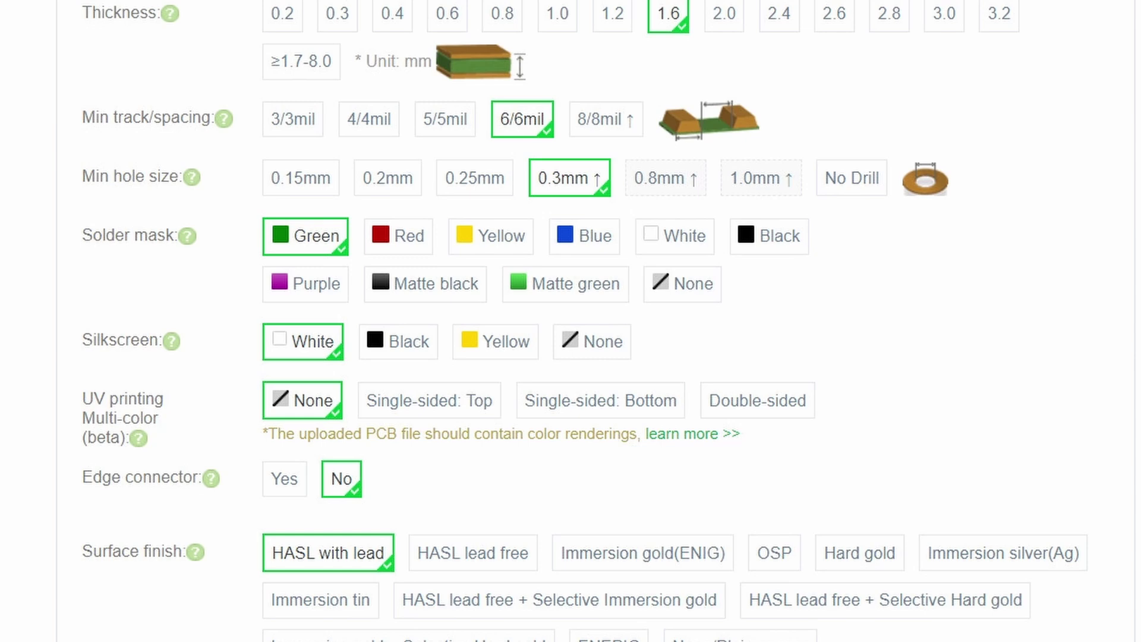
{"action": "scroll", "coordinate": [571, 320], "scroll_direction": "down", "scroll_amount": 1}
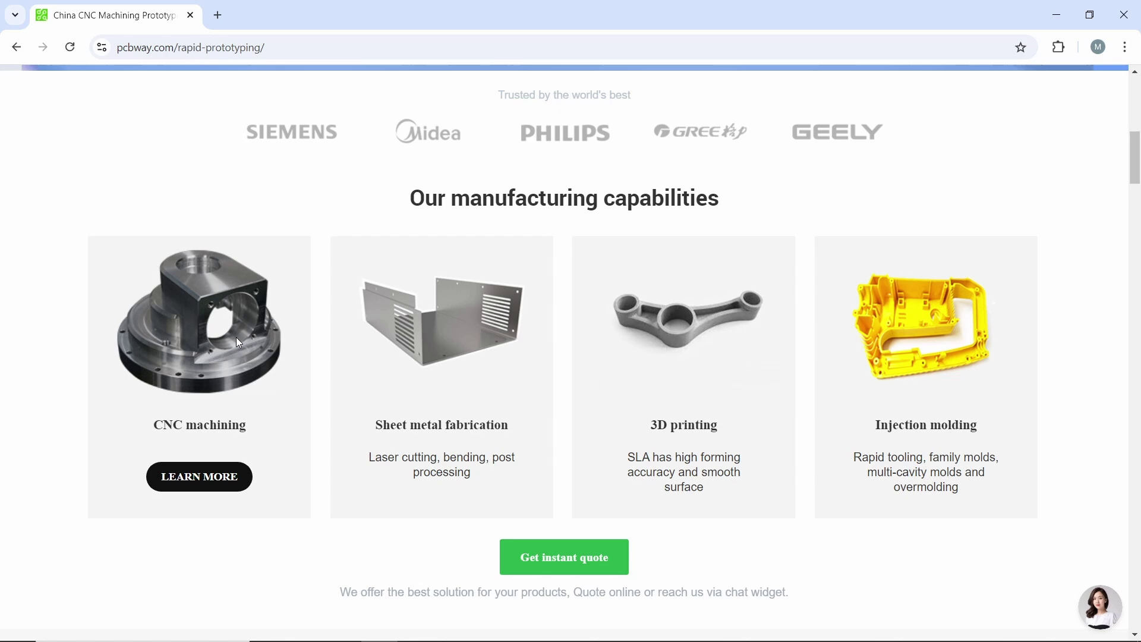
{"action": "mouse_move", "coordinate": [420, 340]}
{"action": "mouse_move", "coordinate": [714, 344]}
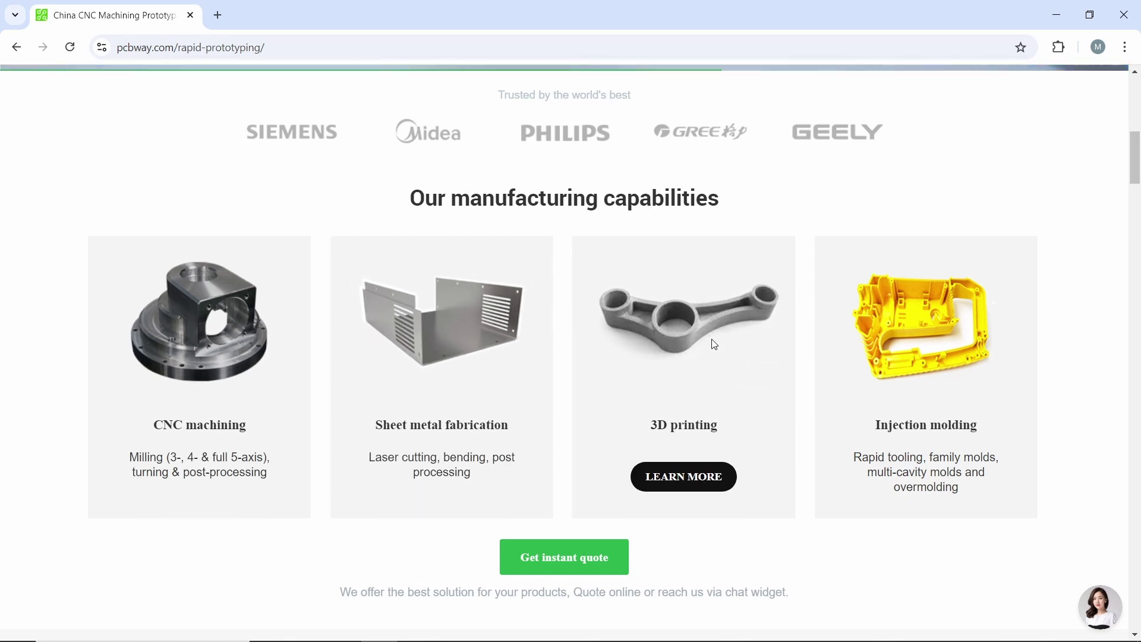
{"action": "mouse_move", "coordinate": [959, 339]}
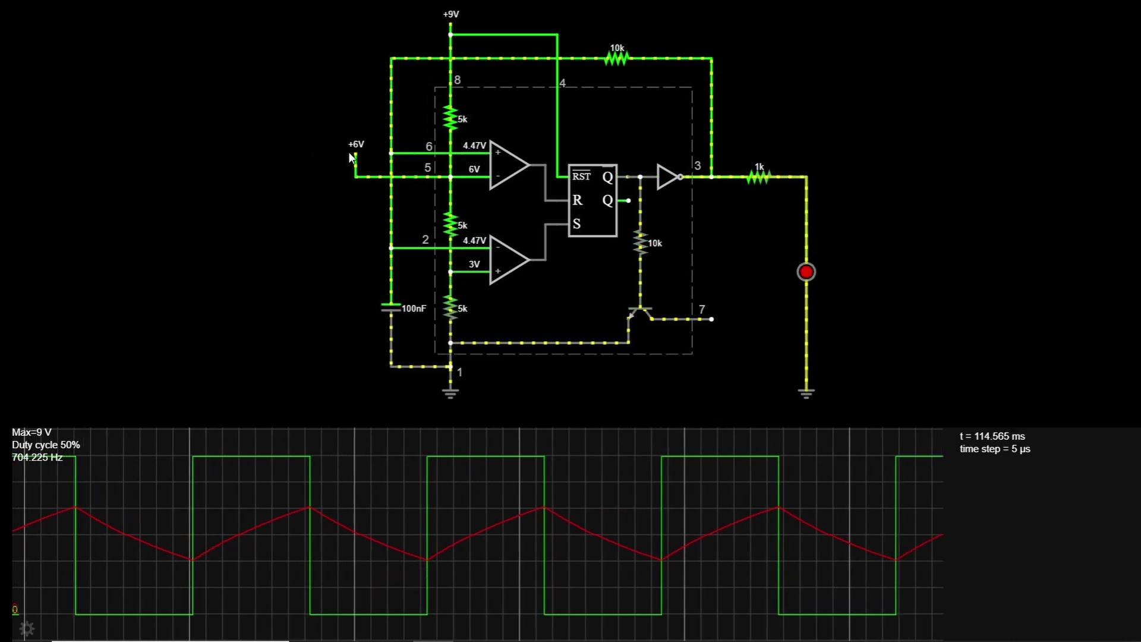
Change the +6V control-voltage source to 1 V
{"action": "double_click", "coordinate": [360, 150]}
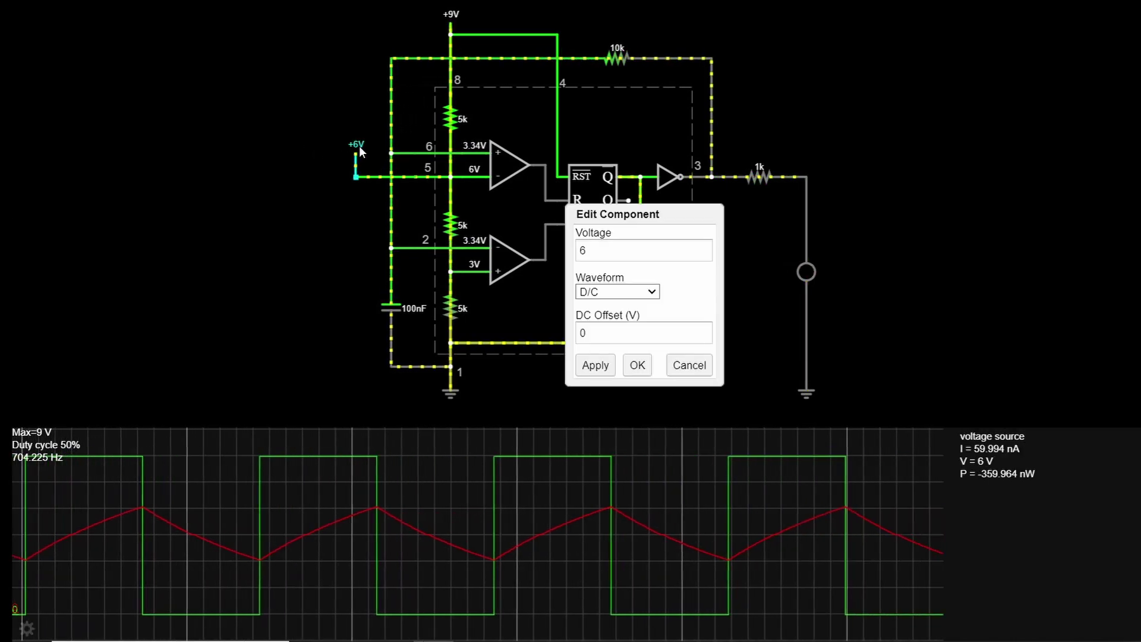
{"action": "left_click", "coordinate": [618, 250]}
{"action": "key", "text": "BackSpace"}
{"action": "type", "text": "1"}
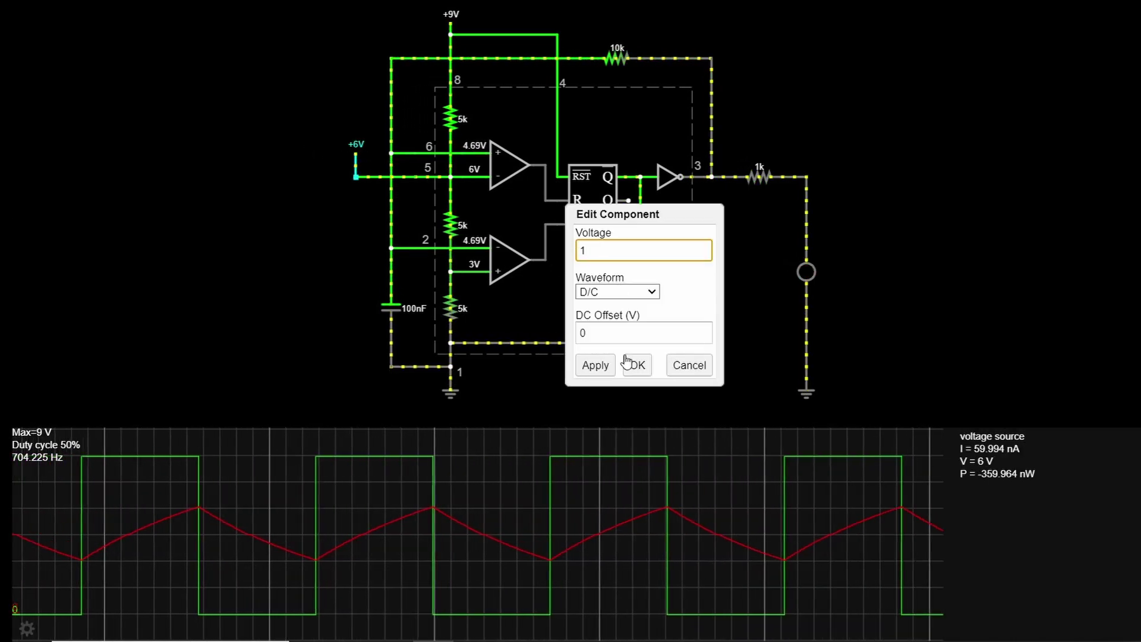
{"action": "left_click", "coordinate": [638, 363]}
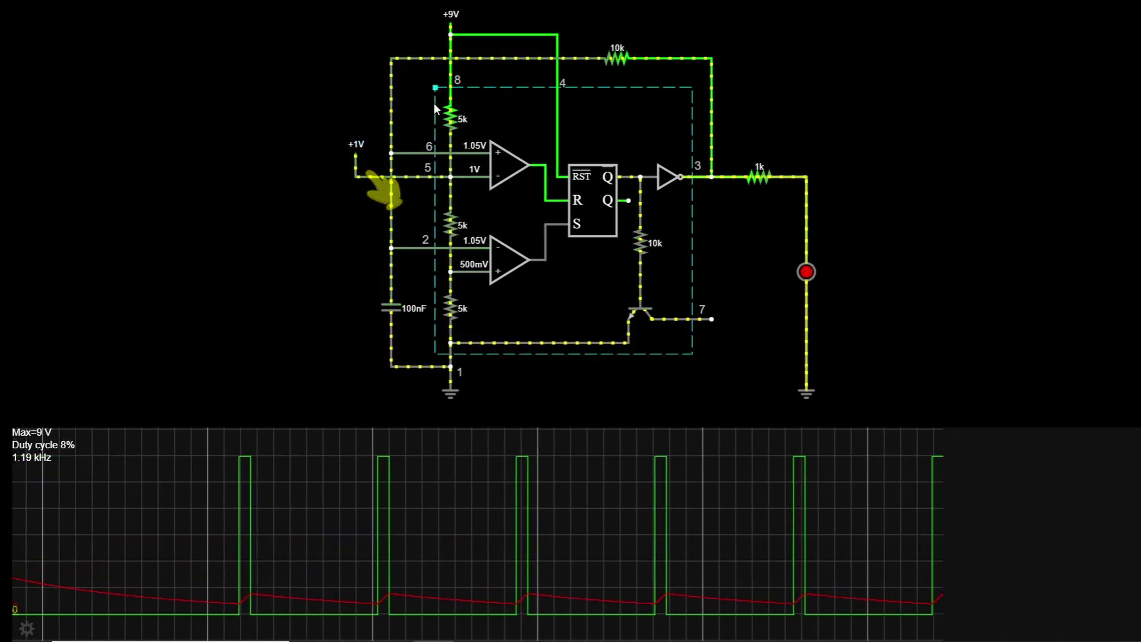
Raise the control-voltage source from 1 V to 8 V
{"action": "double_click", "coordinate": [354, 159]}
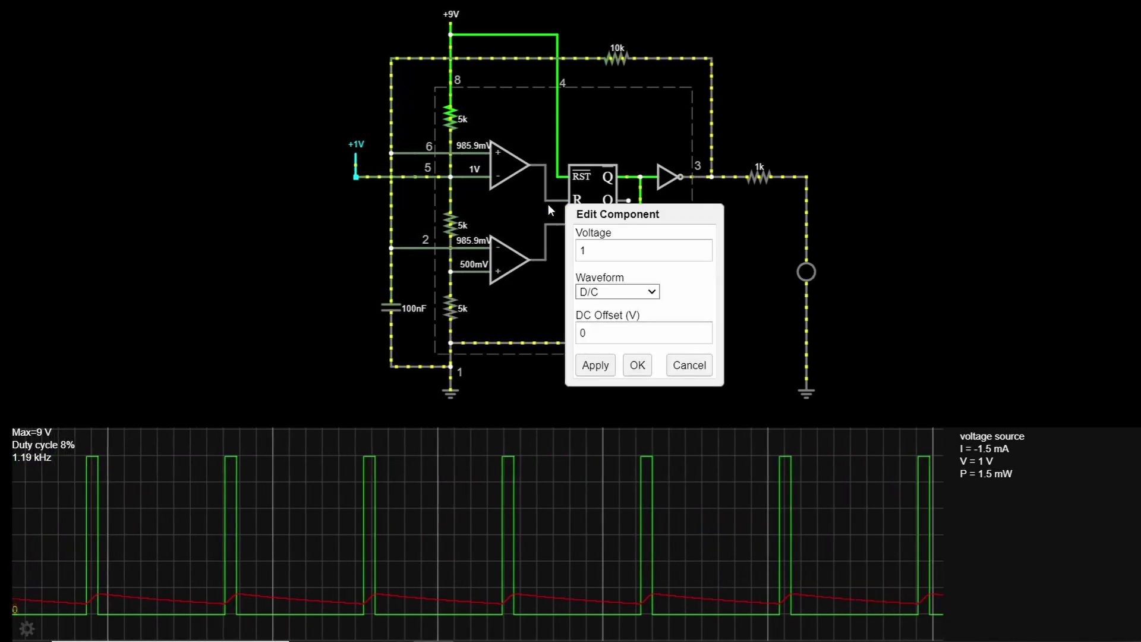
{"action": "double_click", "coordinate": [578, 251]}
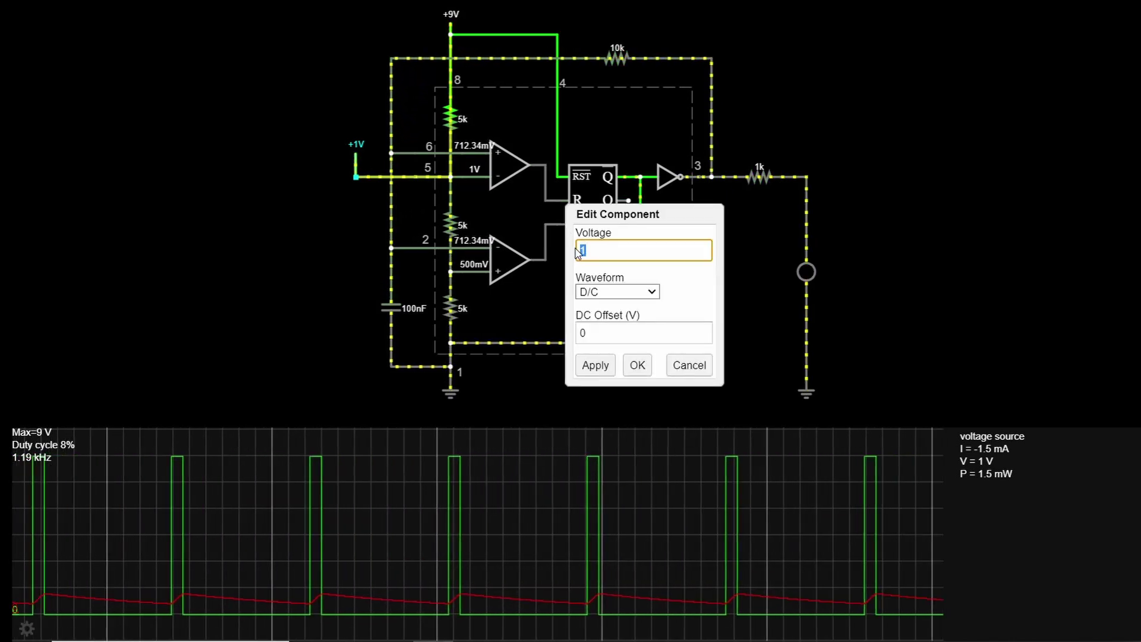
{"action": "type", "text": "8"}
{"action": "left_click", "coordinate": [637, 365]}
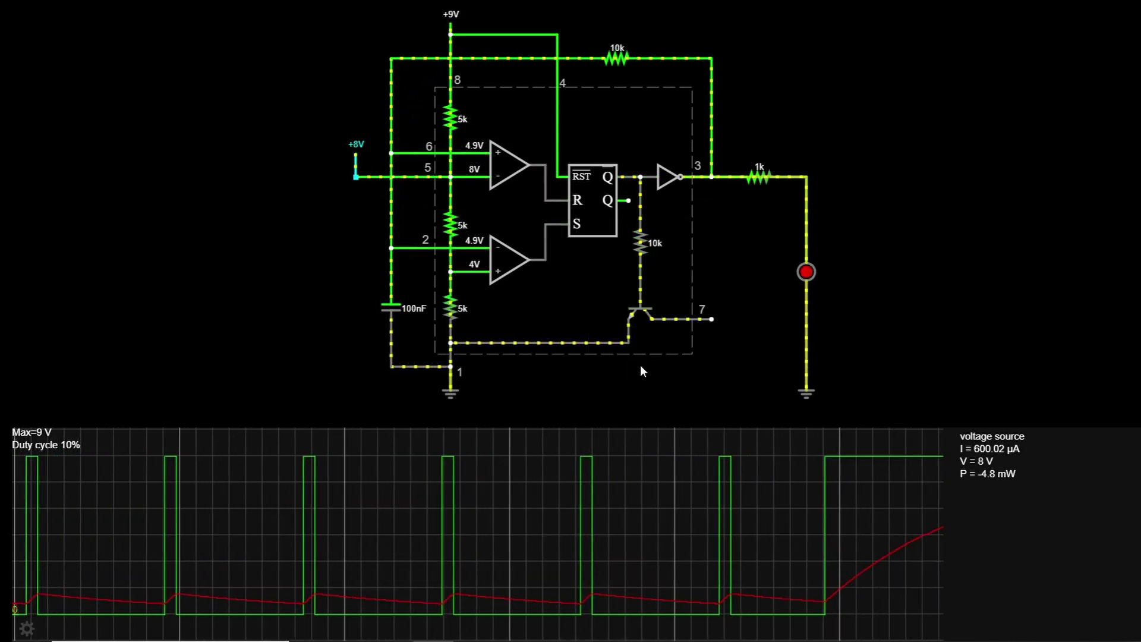